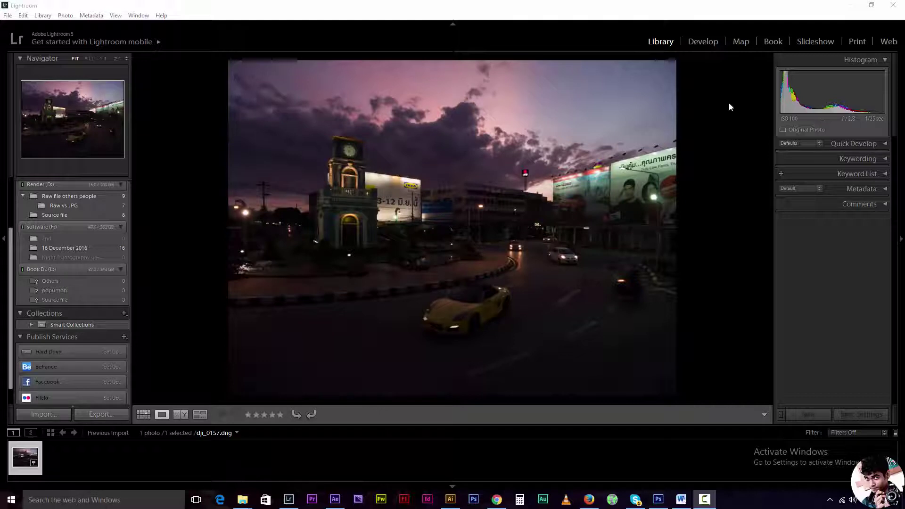
Step: In Develop, set Exposure to +1.07, Shadows to +69 and Blacks to −33
{"action": "left_click", "coordinate": [700, 43]}
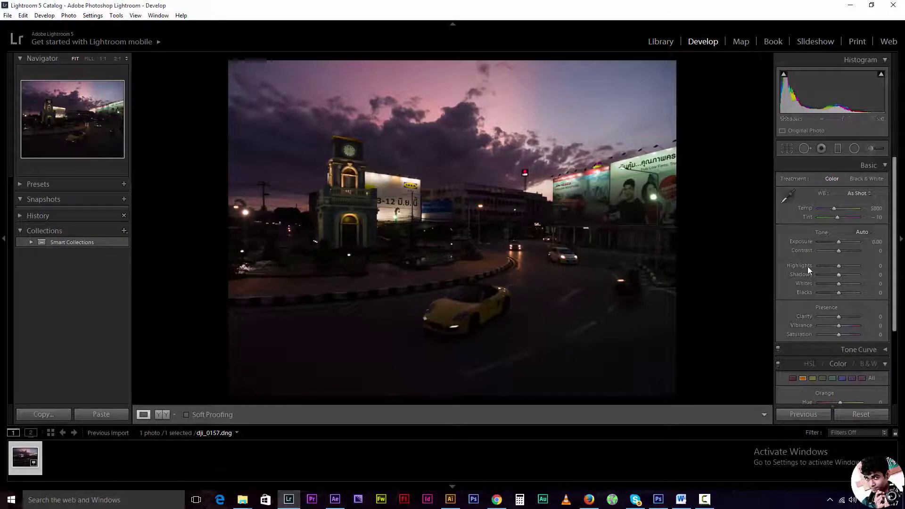
{"action": "left_click_drag", "start_coordinate": [837, 242], "coordinate": [842, 242]}
{"action": "left_click_drag", "start_coordinate": [838, 292], "coordinate": [855, 272]}
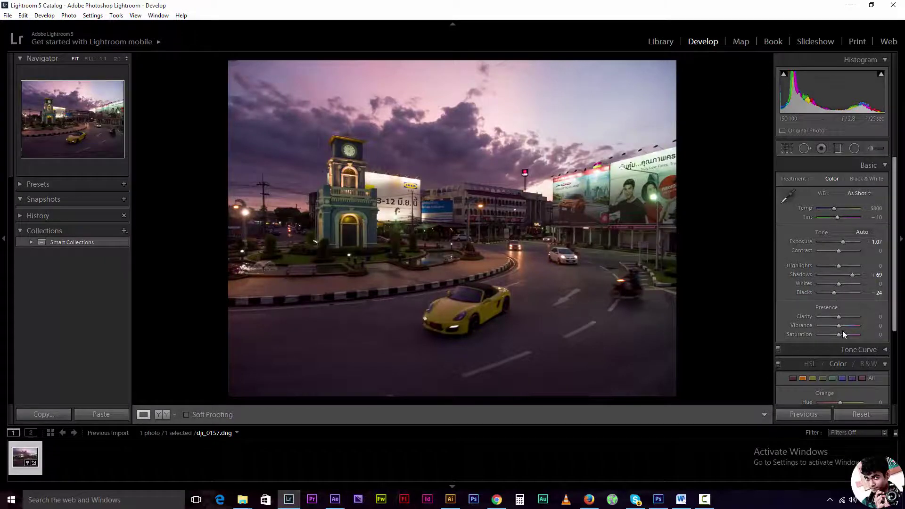
{"action": "left_click_drag", "start_coordinate": [833, 293], "coordinate": [831, 292]}
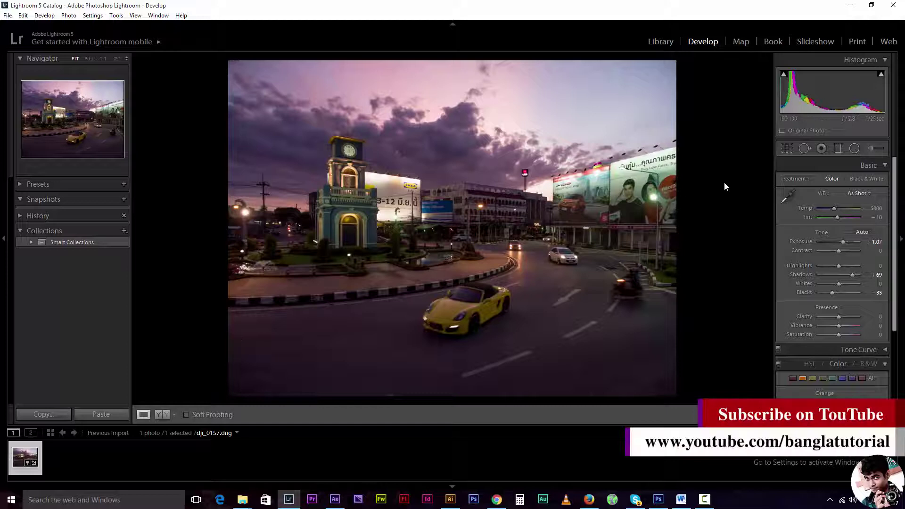
Step: Draw and move a trial radial filter around the clock tower, then undo it
{"action": "left_click", "coordinate": [853, 149]}
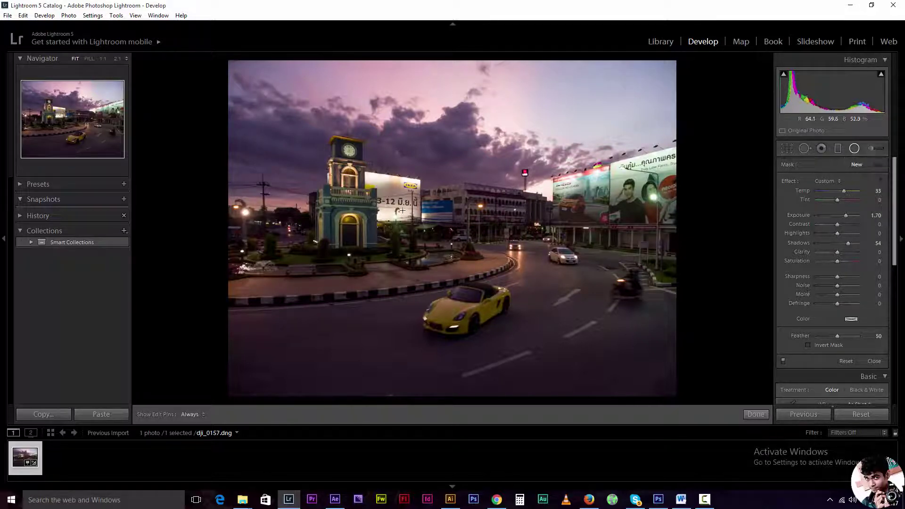
{"action": "left_click_drag", "start_coordinate": [388, 201], "coordinate": [508, 302]}
{"action": "left_click_drag", "start_coordinate": [389, 199], "coordinate": [452, 233]}
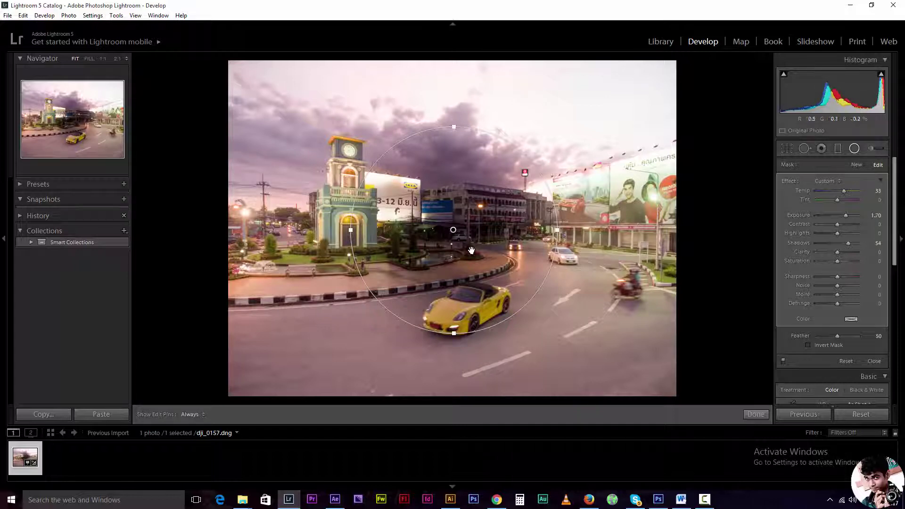
{"action": "key", "text": "ctrl+z"}
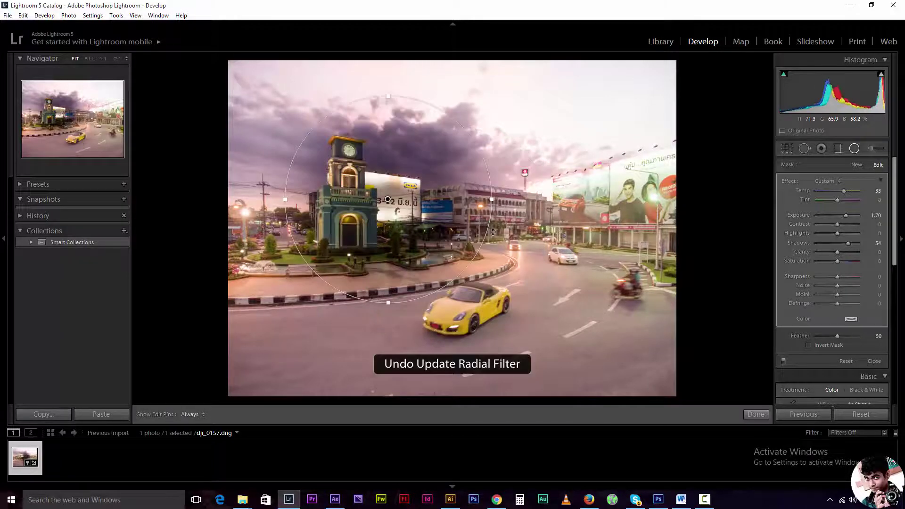
{"action": "key", "text": "ctrl+z"}
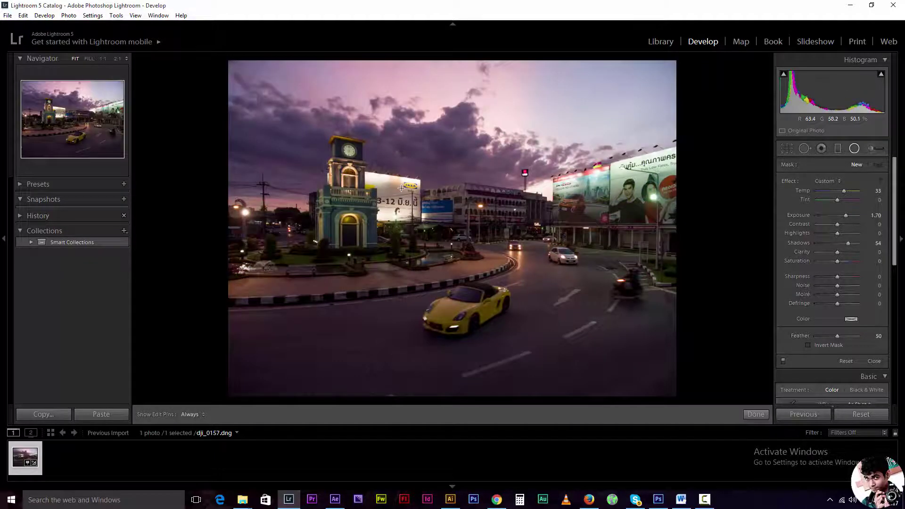
{"action": "key", "text": "shift"}
{"action": "left_click_drag", "start_coordinate": [400, 184], "coordinate": [514, 287]}
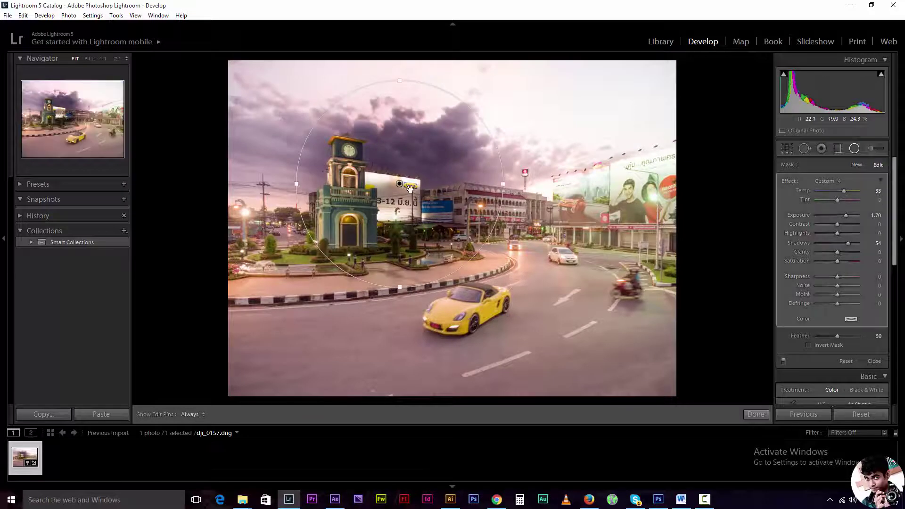
{"action": "left_click_drag", "start_coordinate": [412, 187], "coordinate": [451, 234]}
{"action": "key", "text": "ctrl+z"}
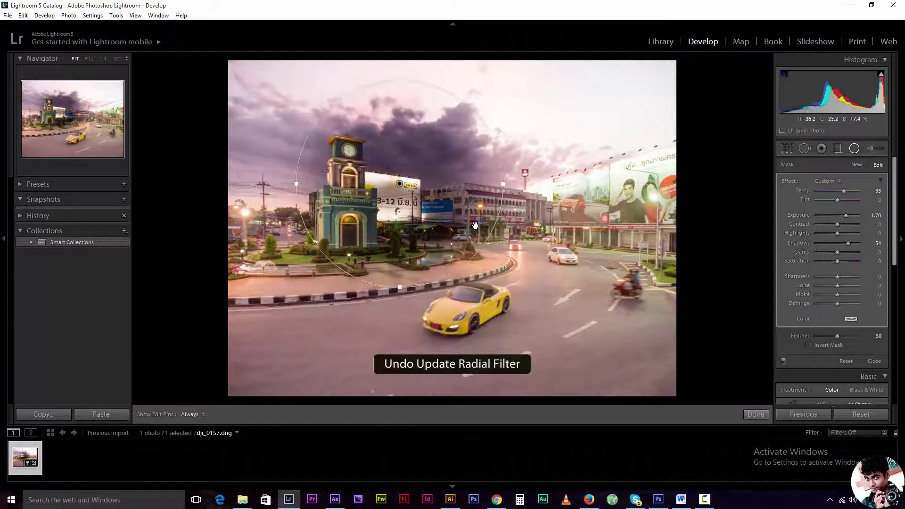
{"action": "key", "text": "ctrl+z"}
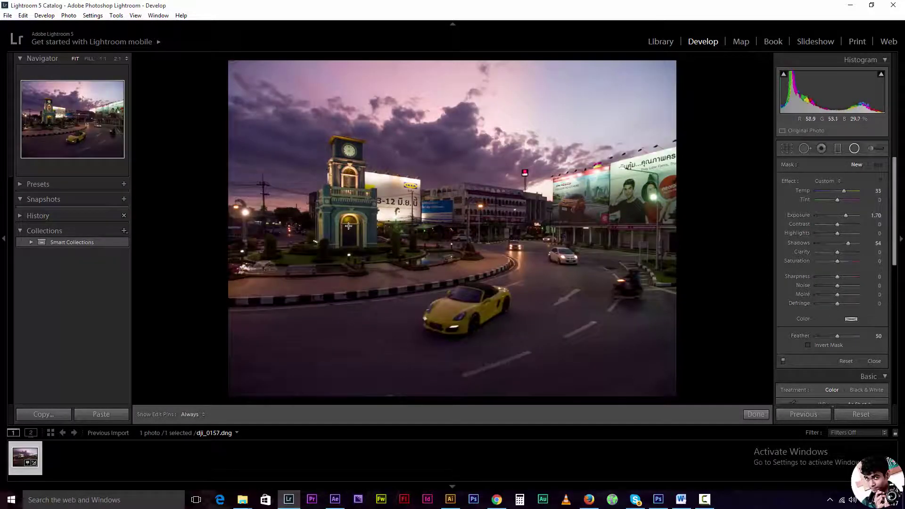
{"action": "left_click_drag", "start_coordinate": [336, 230], "coordinate": [505, 249]}
{"action": "key", "text": "ctrl+z"}
{"action": "left_click_drag", "start_coordinate": [457, 184], "coordinate": [478, 303]}
{"action": "left_click_drag", "start_coordinate": [486, 215], "coordinate": [486, 214]}
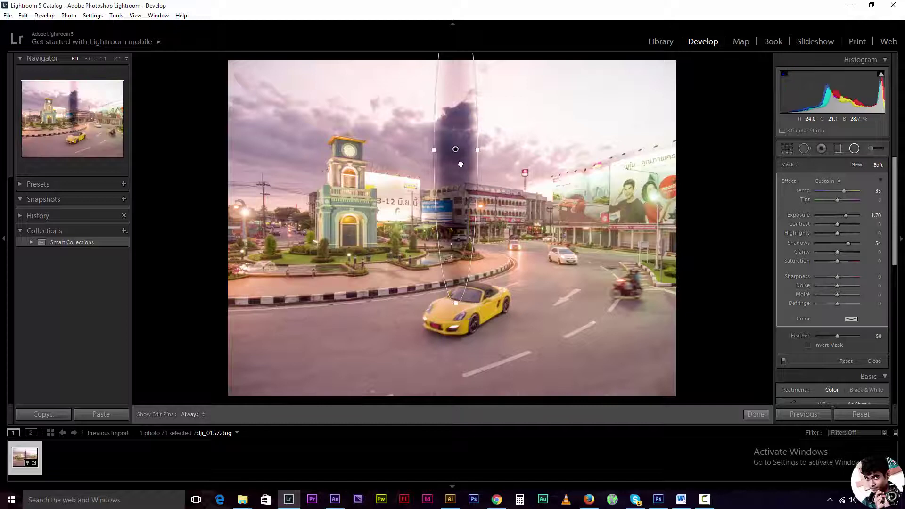
{"action": "left_click_drag", "start_coordinate": [462, 153], "coordinate": [541, 228]}
{"action": "left_click_drag", "start_coordinate": [369, 225], "coordinate": [333, 225]}
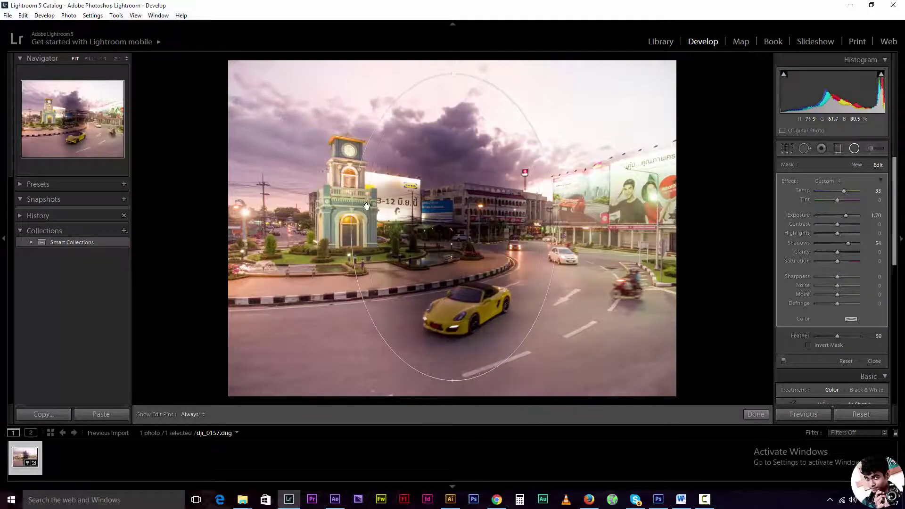
{"action": "left_click_drag", "start_coordinate": [451, 87], "coordinate": [451, 136]}
{"action": "key", "text": "ctrl+z"}
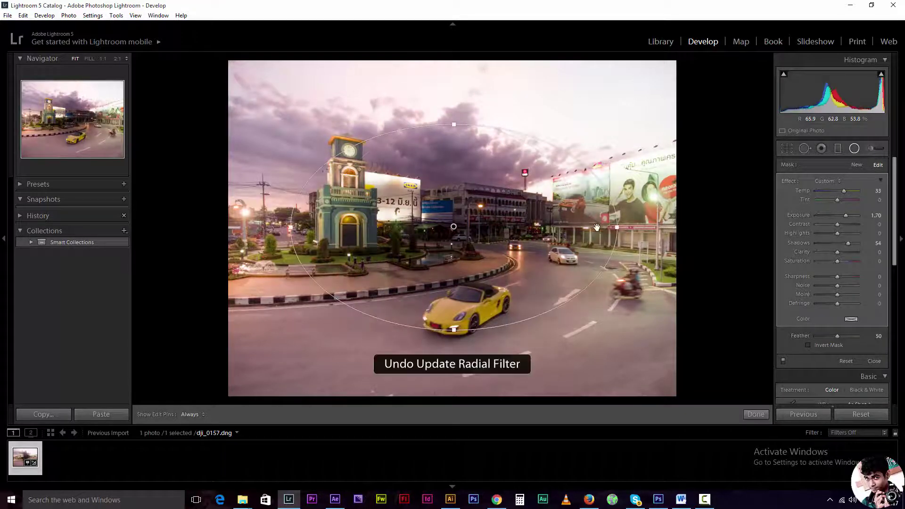
{"action": "key", "text": "ctrl+z"}
{"action": "key", "text": "ctrl+z"}
{"action": "key", "text": "ctrl+z"}
{"action": "key", "text": "ctrl+z"}
{"action": "key", "text": "ctrl+z"}
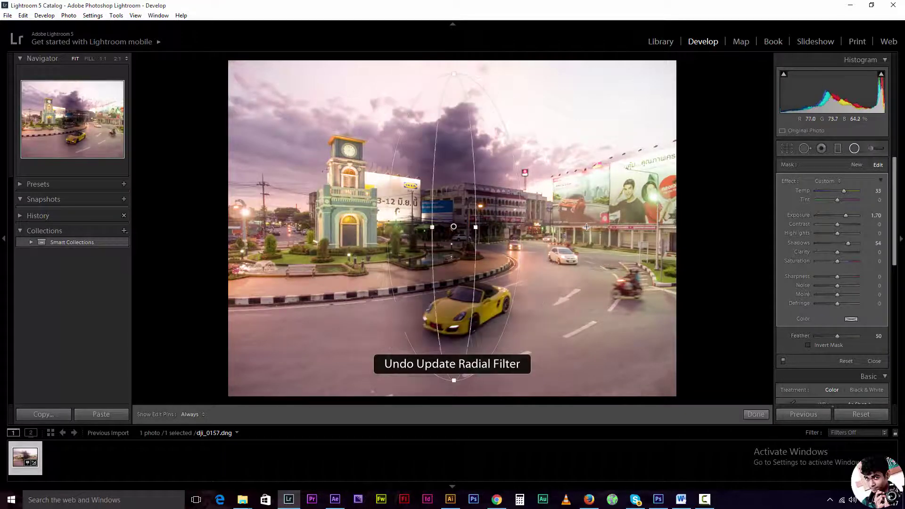
{"action": "key", "text": "ctrl+z"}
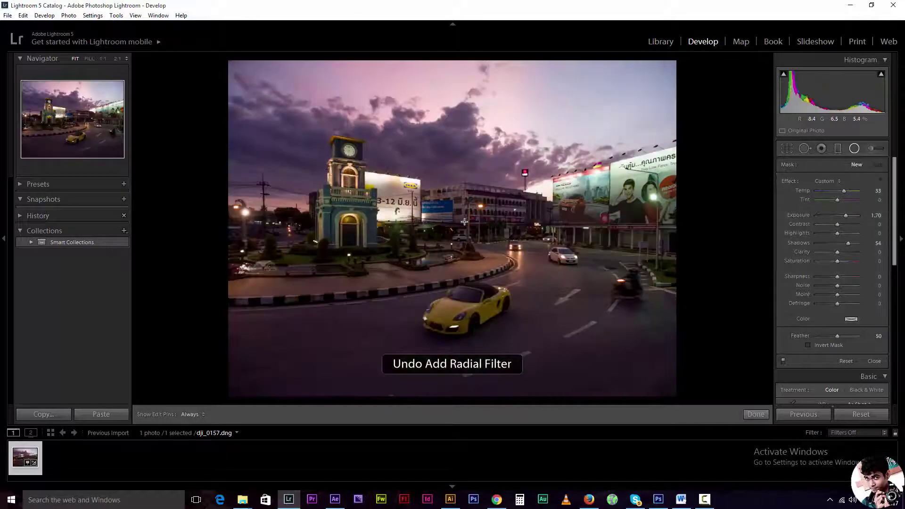
Step: Place a radial filter over the roundabout and yellow car, invert its mask, and set Exposure to −0.69
{"action": "left_click_drag", "start_coordinate": [377, 194], "coordinate": [481, 289]}
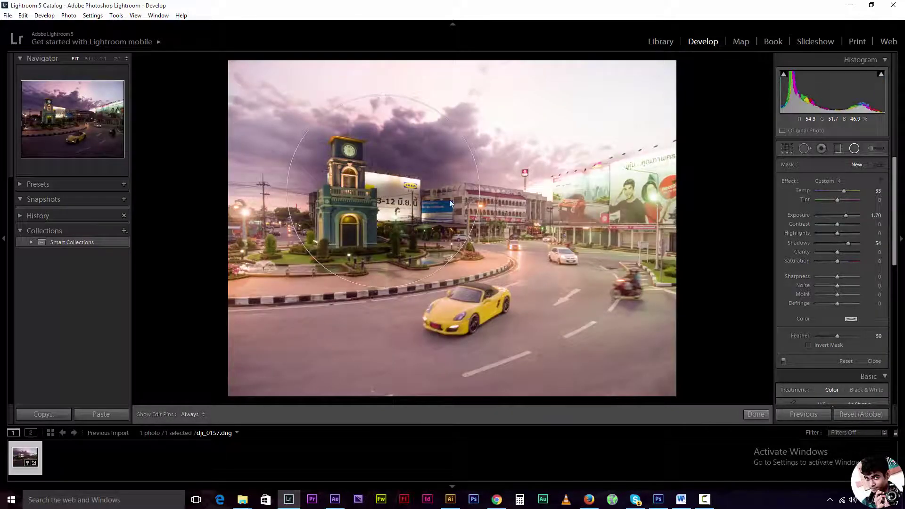
{"action": "left_click_drag", "start_coordinate": [464, 224], "coordinate": [537, 267]}
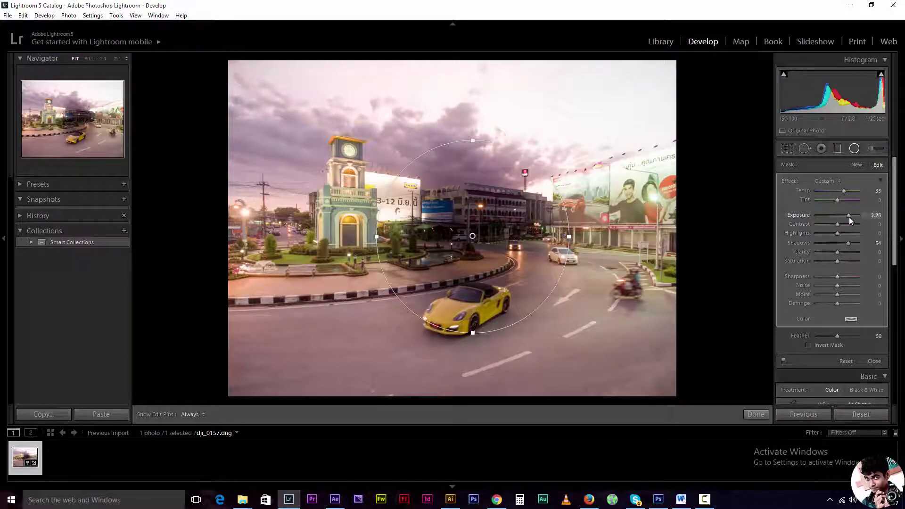
{"action": "left_click_drag", "start_coordinate": [849, 216], "coordinate": [821, 217]}
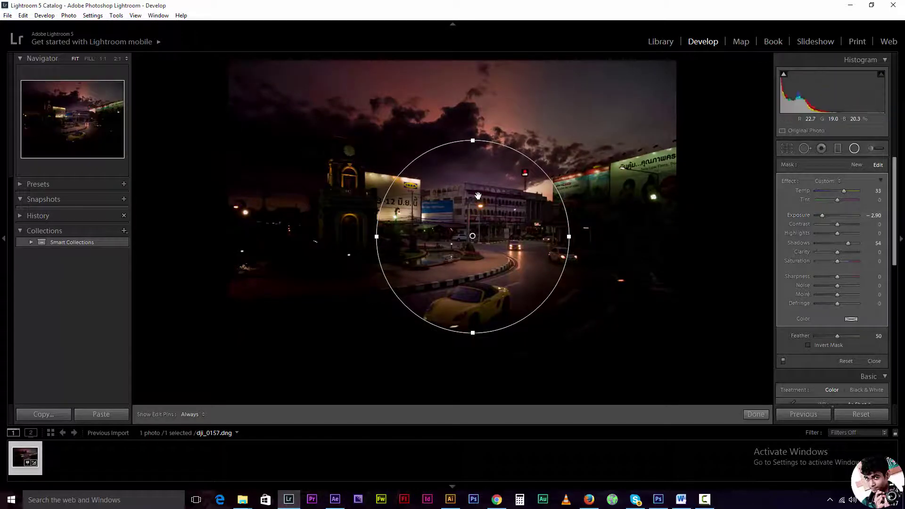
{"action": "left_click_drag", "start_coordinate": [472, 198], "coordinate": [456, 199]}
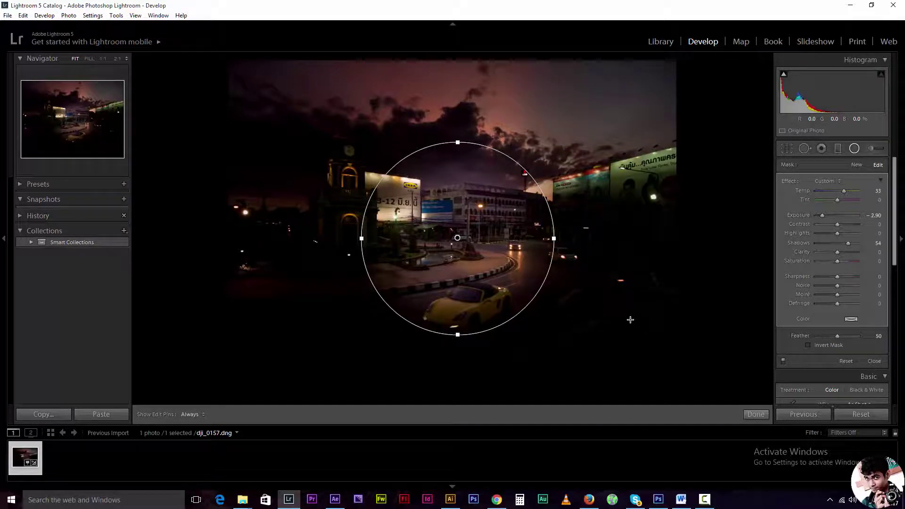
{"action": "left_click", "coordinate": [808, 346]}
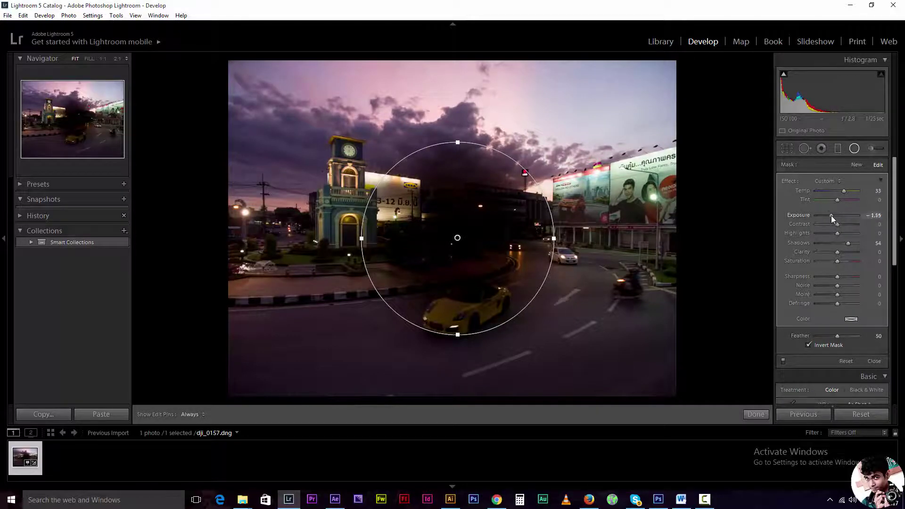
{"action": "mouse_move", "coordinate": [830, 216]}
{"action": "left_mouse_down"}
{"action": "mouse_move", "coordinate": [853, 216]}
{"action": "mouse_move", "coordinate": [823, 216]}
{"action": "mouse_move", "coordinate": [834, 216]}
{"action": "left_mouse_up"}
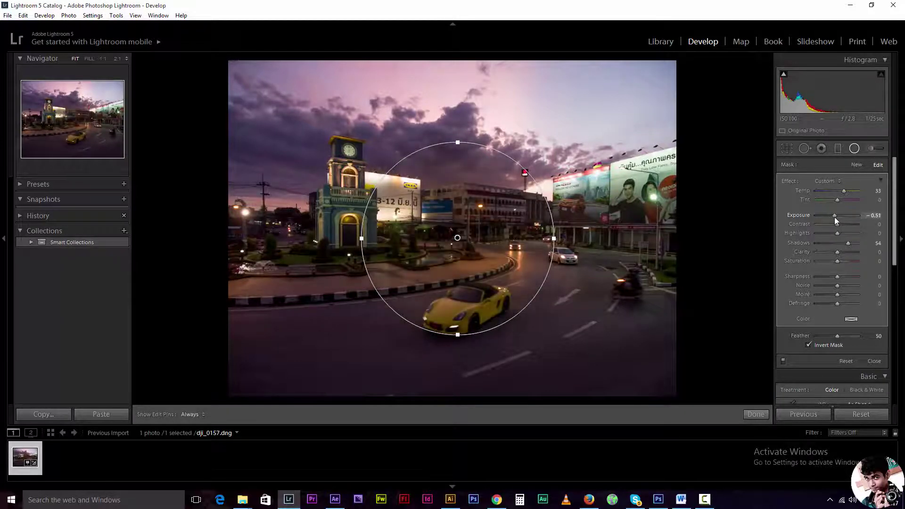
Step: Reshape and reposition the right radial ellipse, raise Exposure to 0.14, and reset Temp to 0
{"action": "left_click", "coordinate": [880, 181]}
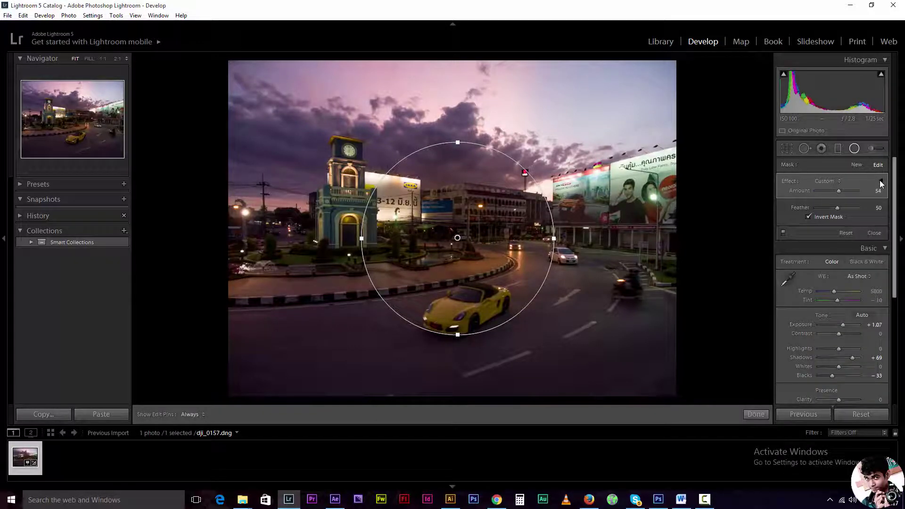
{"action": "left_click", "coordinate": [880, 182]}
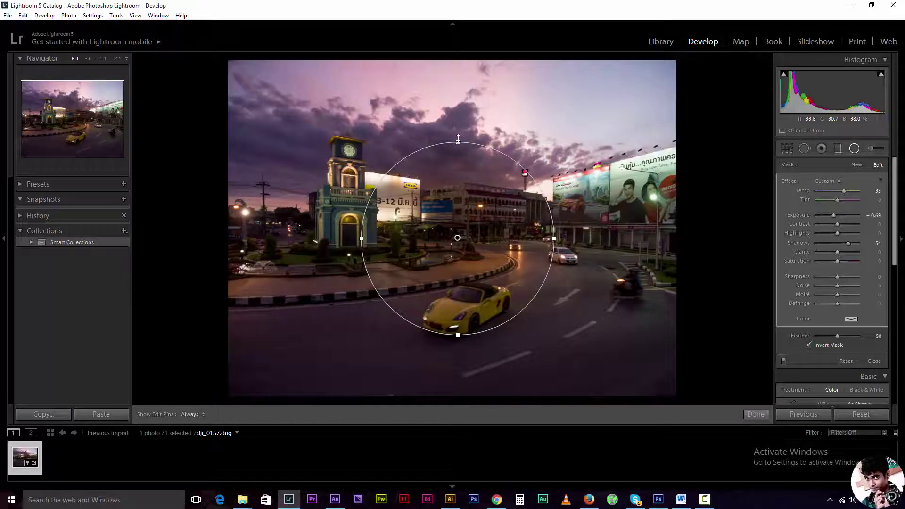
{"action": "left_click_drag", "start_coordinate": [458, 138], "coordinate": [458, 173]}
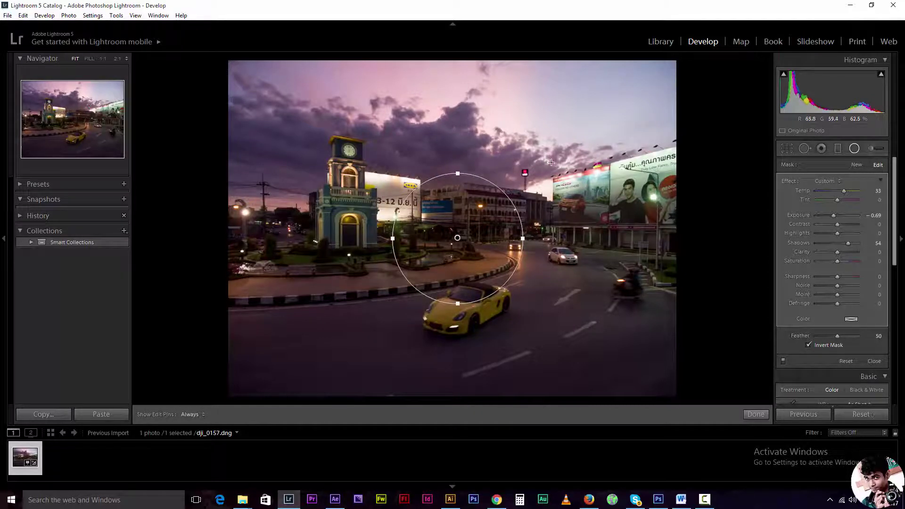
{"action": "left_click_drag", "start_coordinate": [515, 238], "coordinate": [547, 220]}
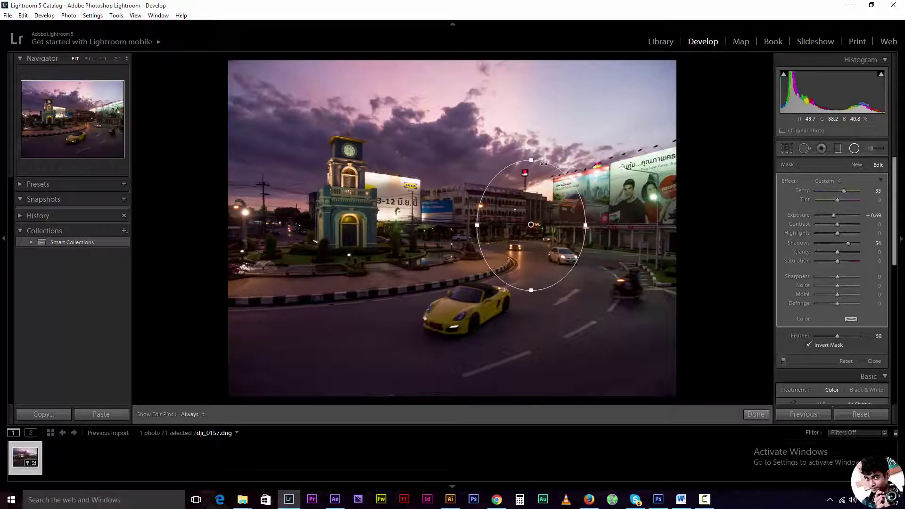
{"action": "left_click_drag", "start_coordinate": [533, 157], "coordinate": [533, 175]}
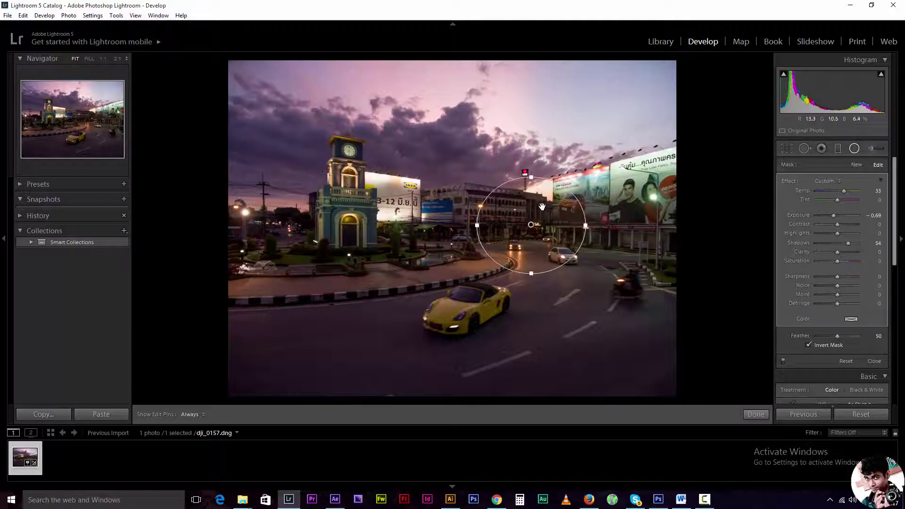
{"action": "mouse_move", "coordinate": [539, 208]}
{"action": "left_mouse_down"}
{"action": "mouse_move", "coordinate": [556, 210]}
{"action": "mouse_move", "coordinate": [539, 213]}
{"action": "left_mouse_up"}
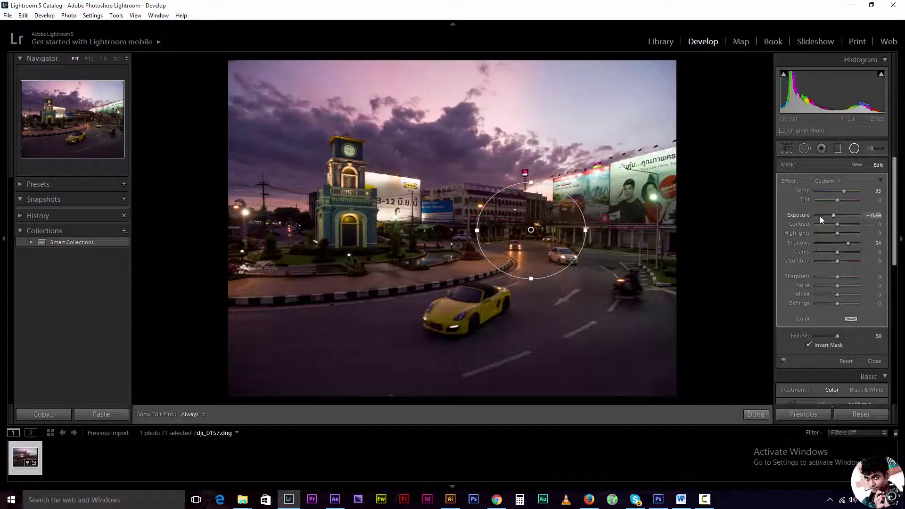
{"action": "left_click_drag", "start_coordinate": [833, 215], "coordinate": [835, 214]}
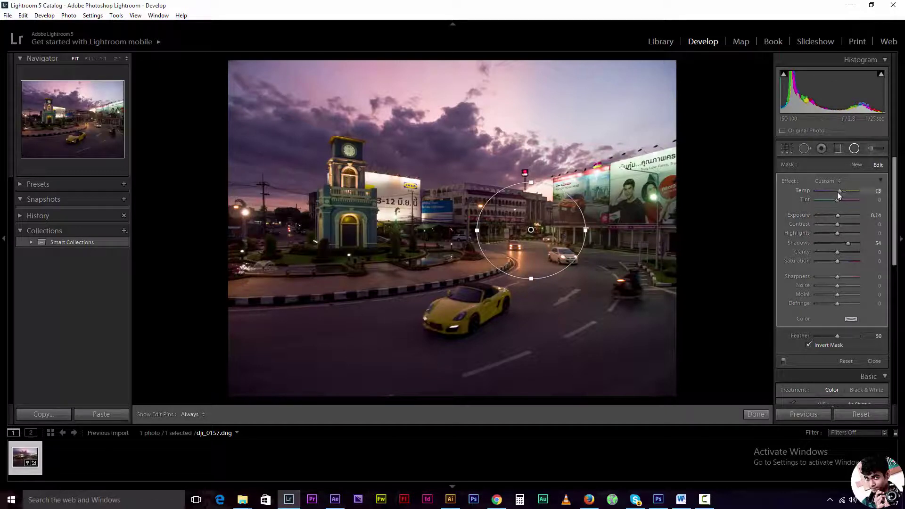
{"action": "double_click", "coordinate": [834, 191]}
Step: Lower the filter's Amount to 69 and toggle its effect off and on to compare
{"action": "left_click", "coordinate": [879, 184]}
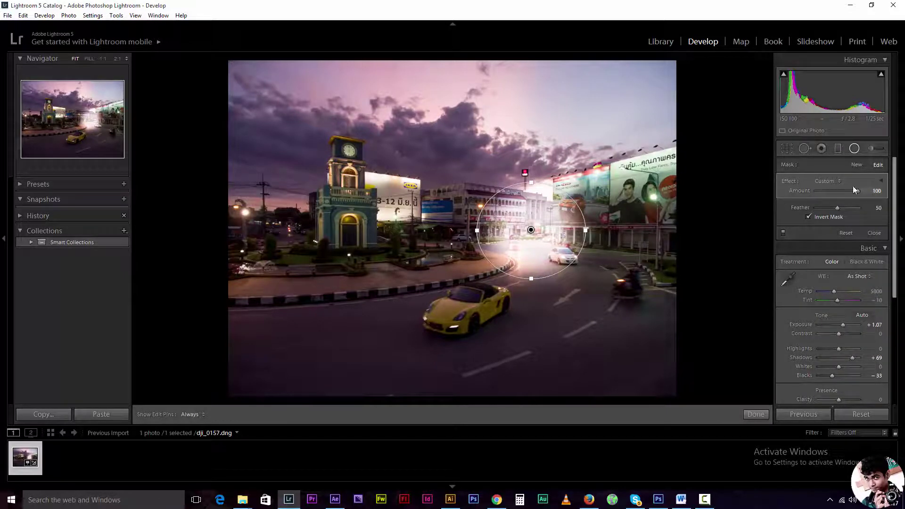
{"action": "left_click", "coordinate": [880, 180]}
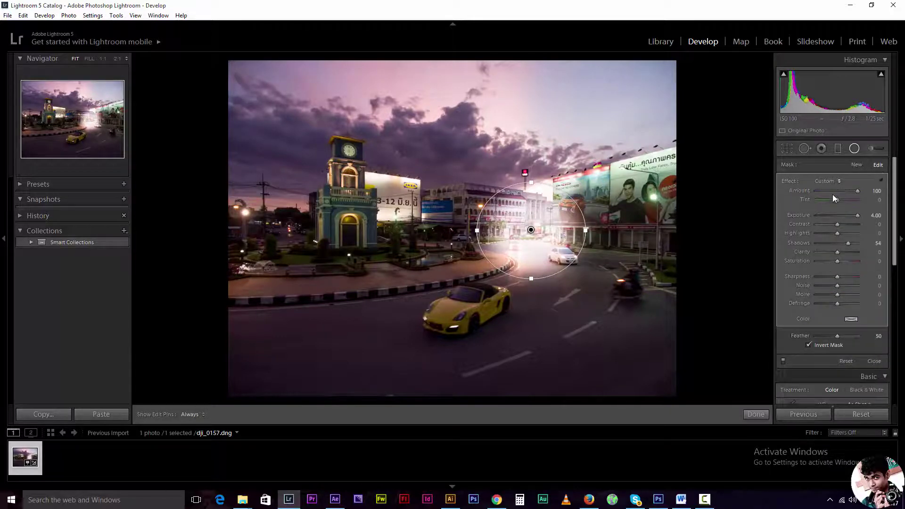
{"action": "left_click", "coordinate": [877, 179]}
{"action": "mouse_move", "coordinate": [832, 195]}
{"action": "left_mouse_down"}
{"action": "mouse_move", "coordinate": [846, 189]}
{"action": "mouse_move", "coordinate": [821, 189]}
{"action": "mouse_move", "coordinate": [850, 190]}
{"action": "left_mouse_up"}
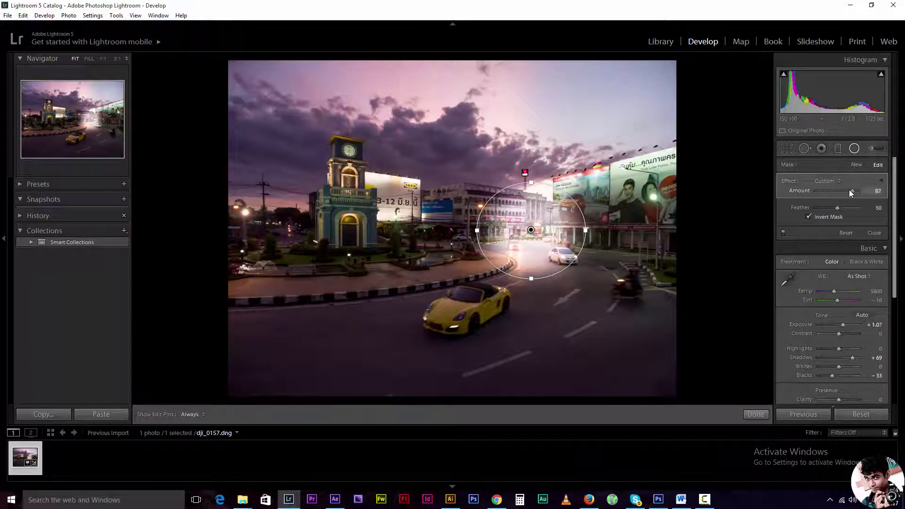
{"action": "left_click", "coordinate": [881, 180]}
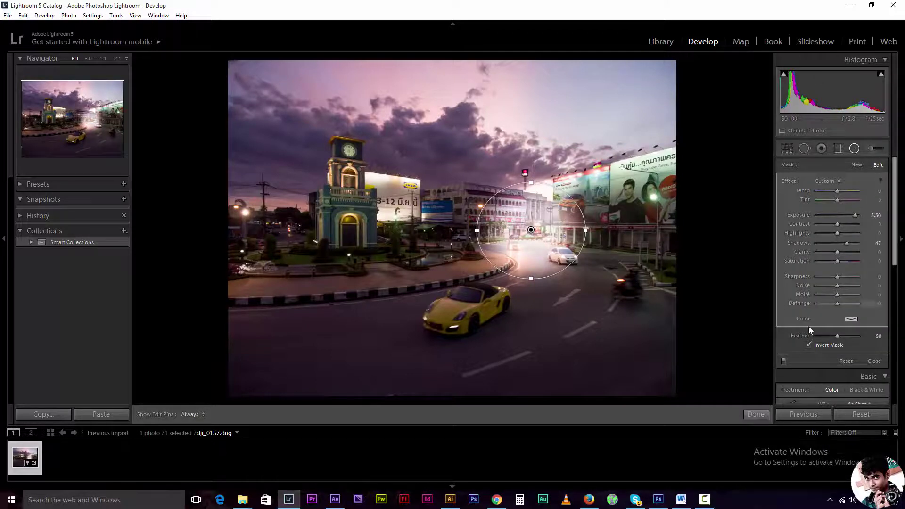
{"action": "left_click", "coordinate": [783, 361]}
{"action": "left_click", "coordinate": [782, 361]}
Step: Weaken the Amount further to about 16 and compare with the effect hidden and restored
{"action": "left_click", "coordinate": [881, 181]}
{"action": "left_click_drag", "start_coordinate": [836, 194], "coordinate": [823, 192]}
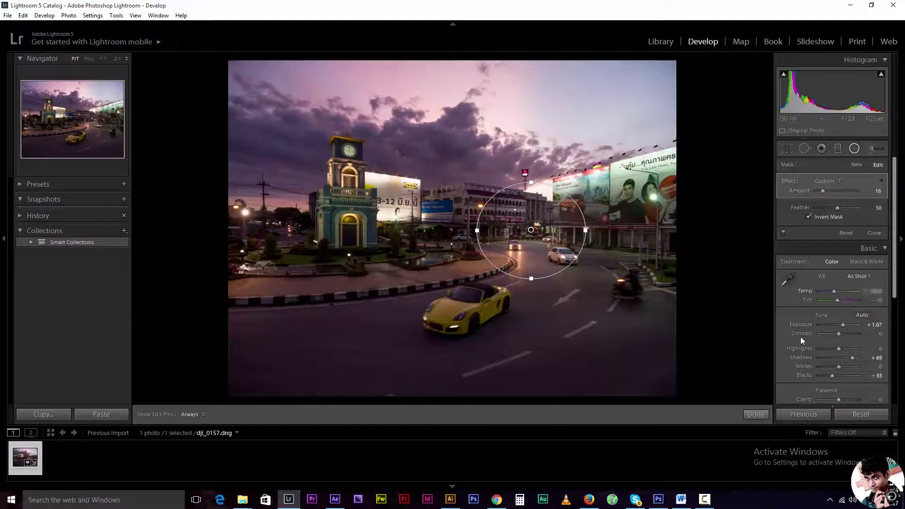
{"action": "left_click", "coordinate": [880, 181]}
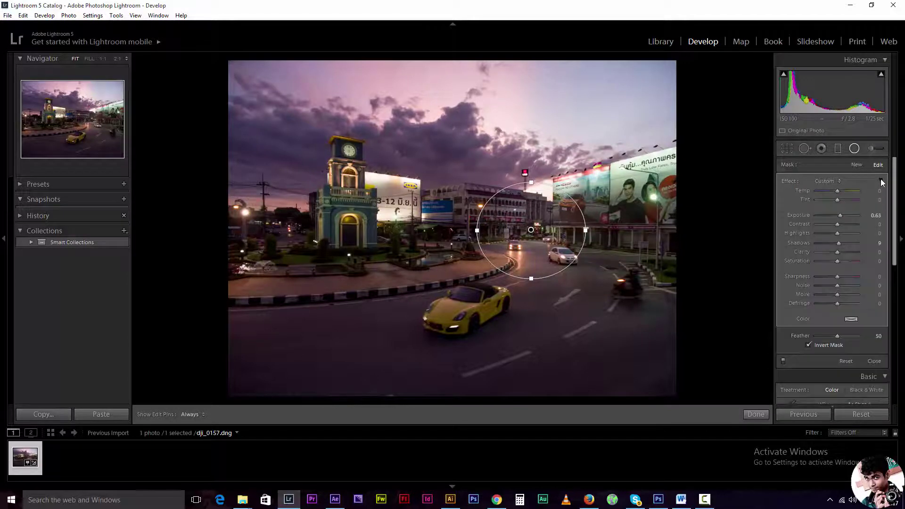
{"action": "left_click", "coordinate": [880, 181]}
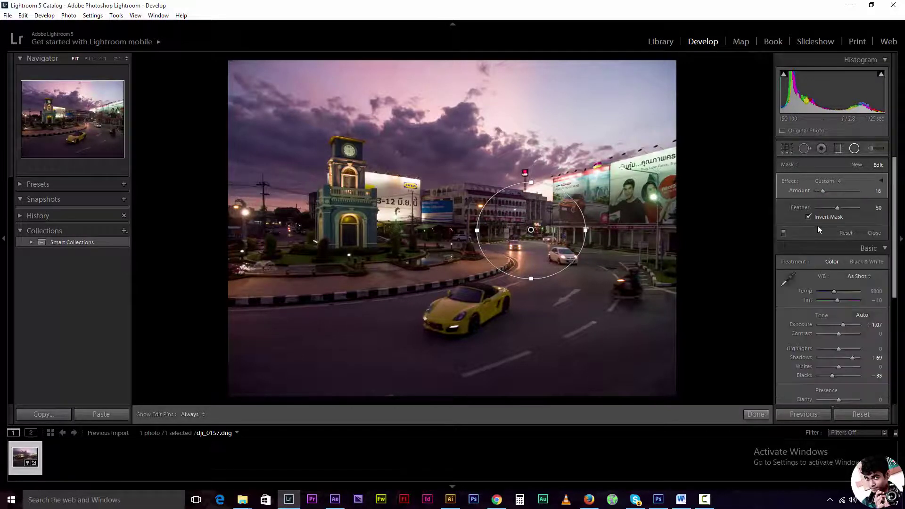
{"action": "left_click", "coordinate": [783, 231]}
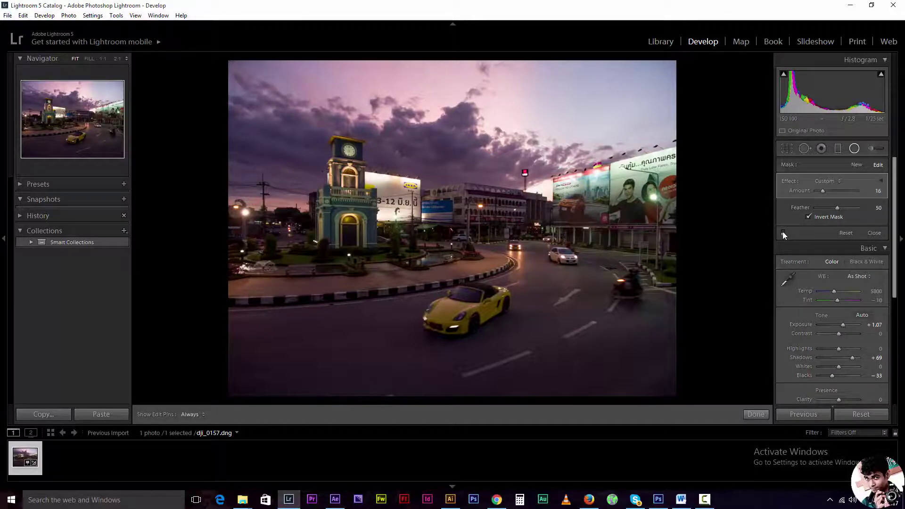
{"action": "left_click", "coordinate": [782, 231]}
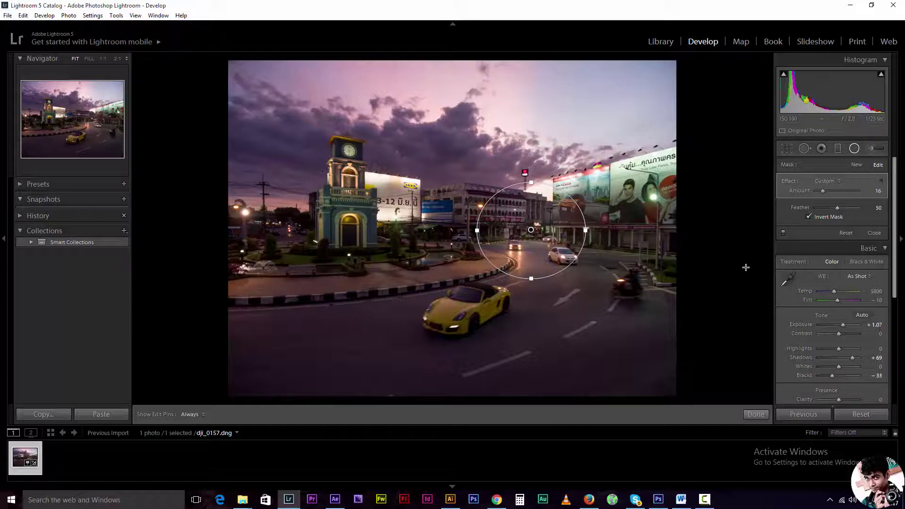
Step: Add a small inverted radial filter over the left street lamp with Exposure about 1.06
{"action": "left_click", "coordinate": [755, 414]}
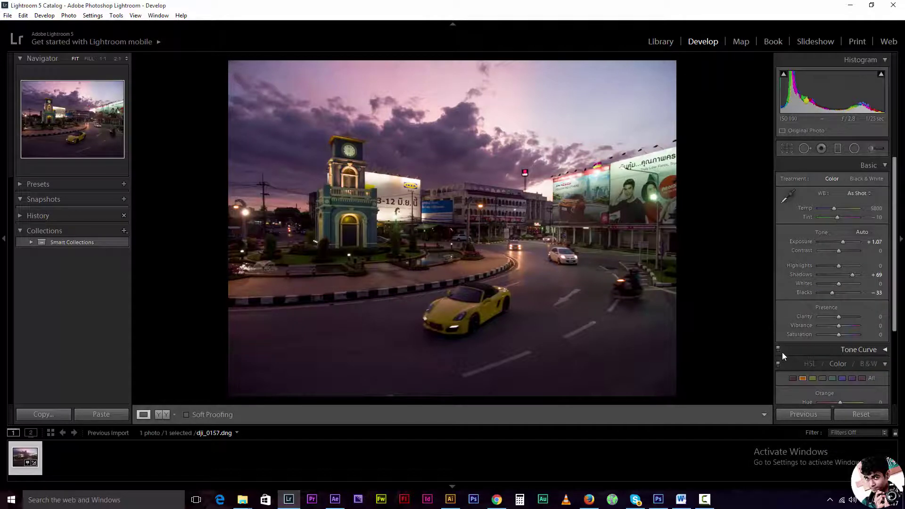
{"action": "left_click", "coordinate": [855, 150]}
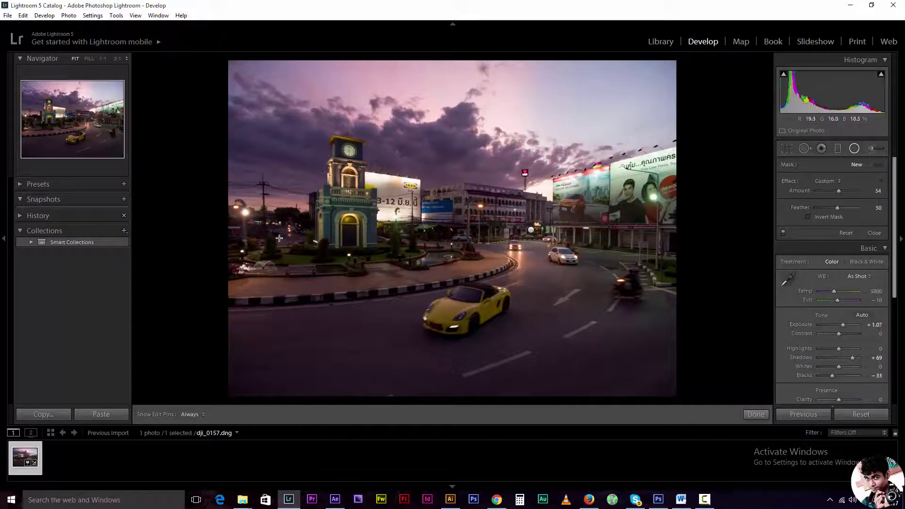
{"action": "left_click_drag", "start_coordinate": [267, 217], "coordinate": [279, 231]}
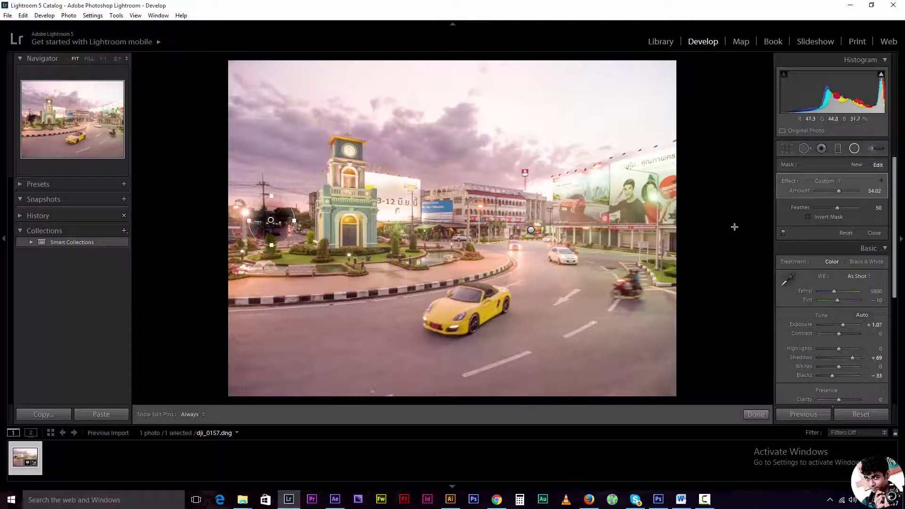
{"action": "left_click", "coordinate": [881, 181]}
{"action": "left_click_drag", "start_coordinate": [841, 215], "coordinate": [850, 215]}
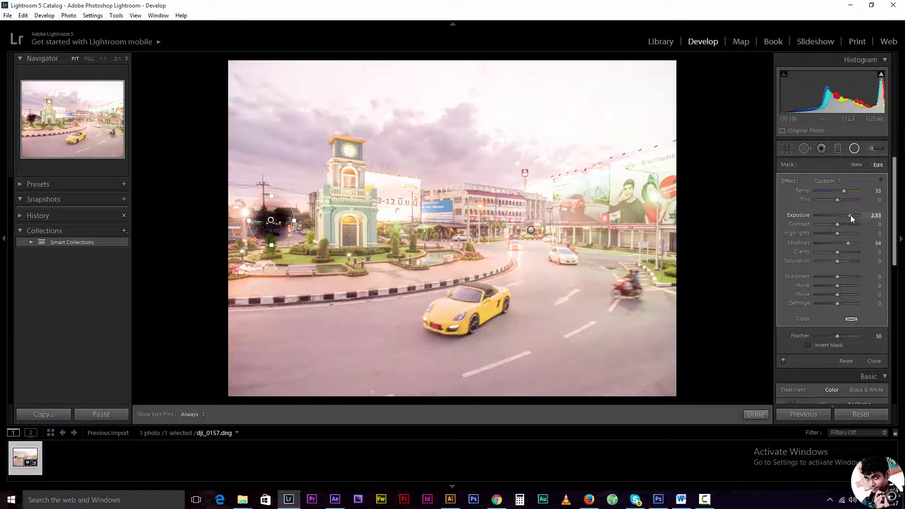
{"action": "left_click", "coordinate": [808, 345]}
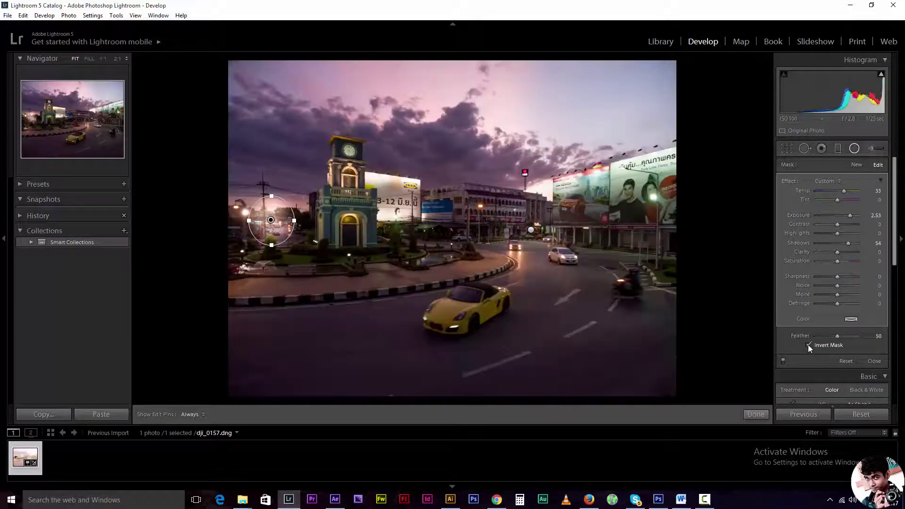
{"action": "left_click_drag", "start_coordinate": [847, 215], "coordinate": [842, 215]}
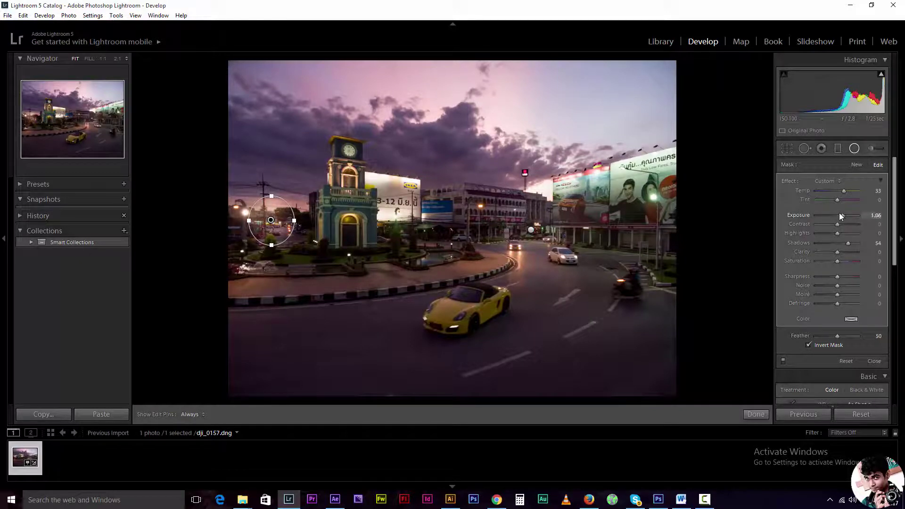
{"action": "left_click", "coordinate": [762, 417]}
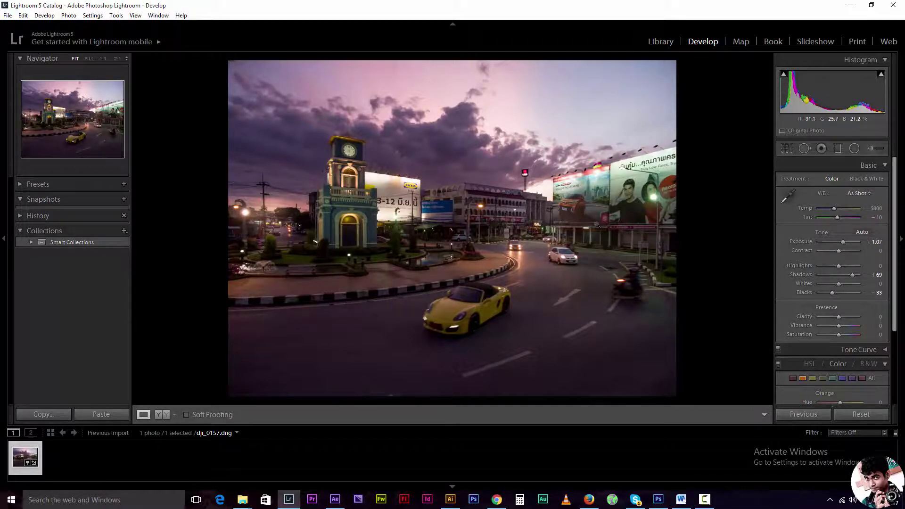
Step: Draw an inverted radial ellipse over the roundabout centre and widen it
{"action": "left_click", "coordinate": [854, 149]}
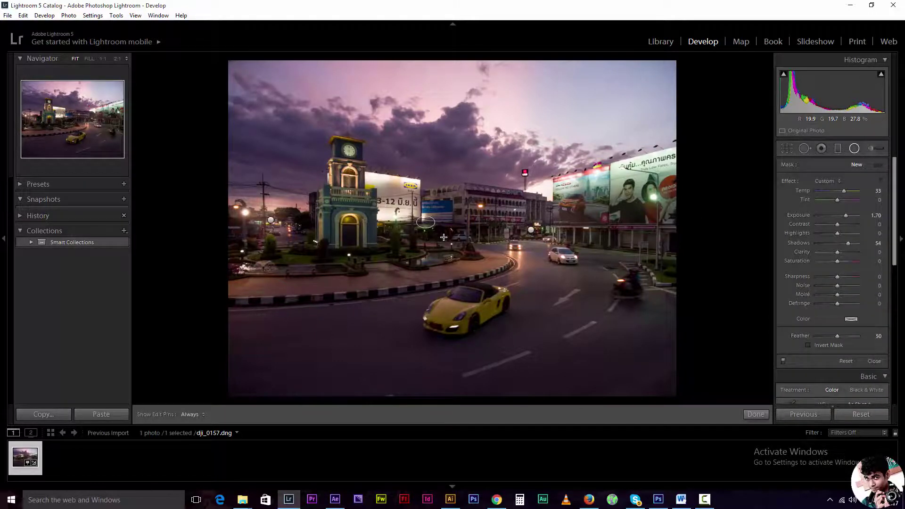
{"action": "left_click_drag", "start_coordinate": [434, 230], "coordinate": [453, 231]}
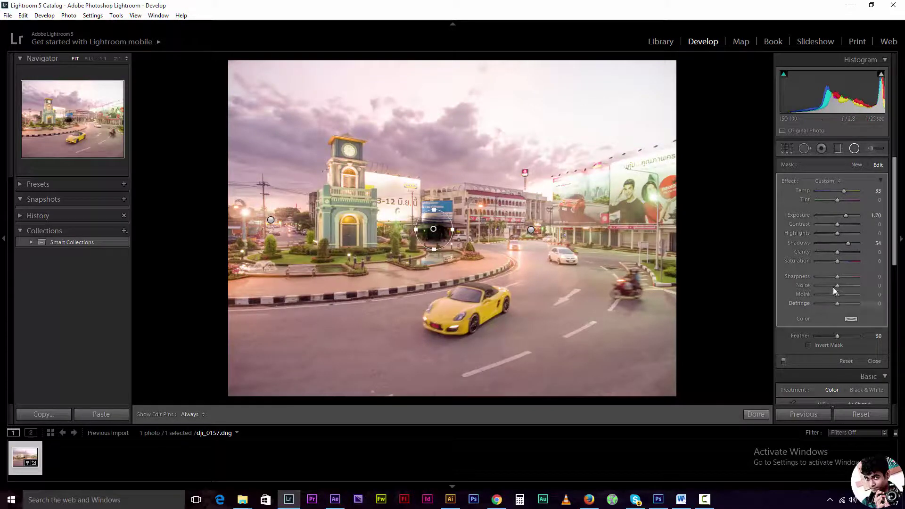
{"action": "left_click", "coordinate": [817, 344]}
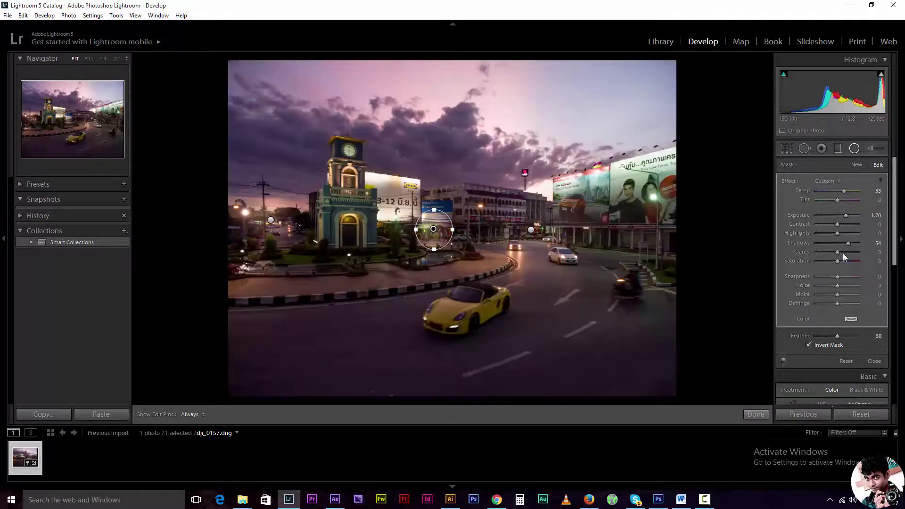
{"action": "left_click_drag", "start_coordinate": [453, 230], "coordinate": [467, 229]}
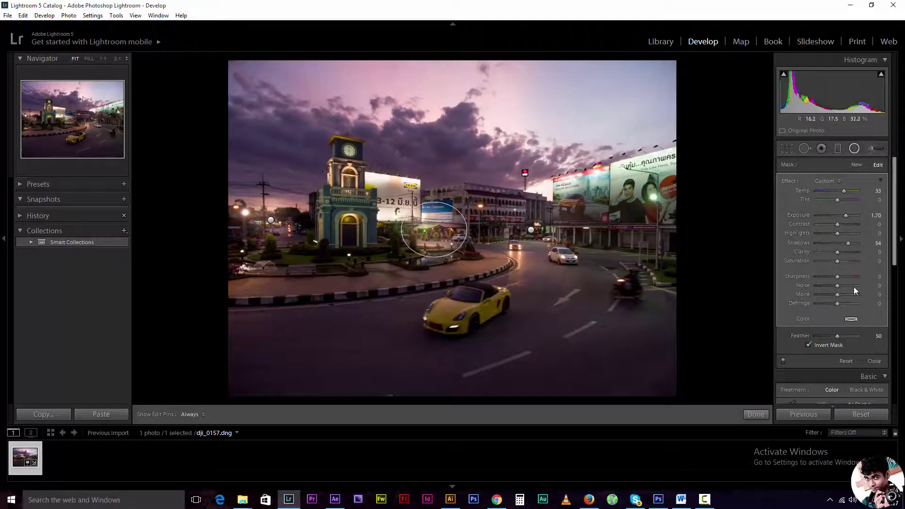
Step: Try Feather 6, then 0, and undo the feather change
{"action": "left_click", "coordinate": [876, 336]}
{"action": "type", "text": "6"}
{"action": "key", "text": "Return"}
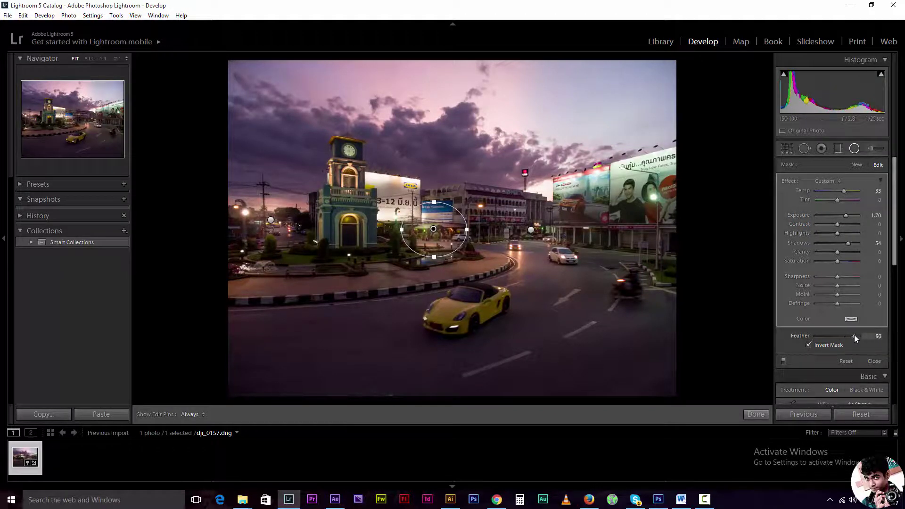
{"action": "left_click_drag", "start_coordinate": [808, 336], "coordinate": [787, 337]}
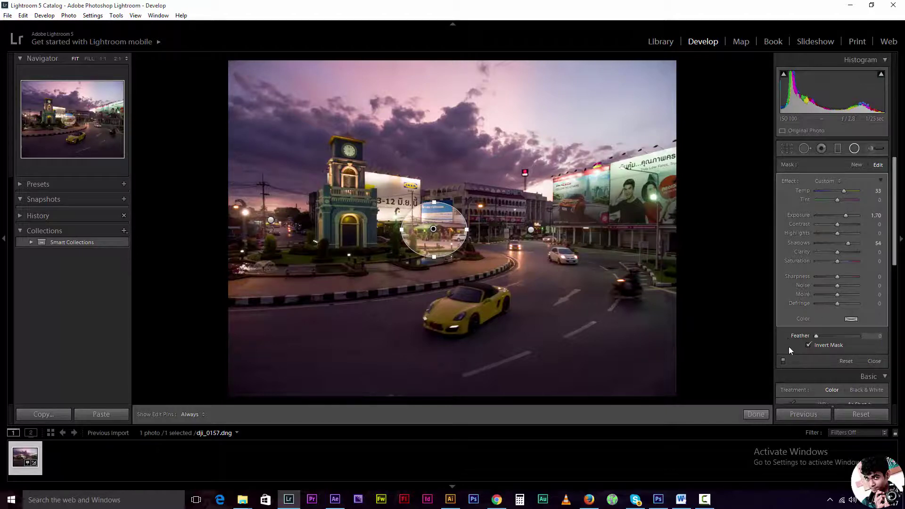
{"action": "left_click", "coordinate": [754, 414]}
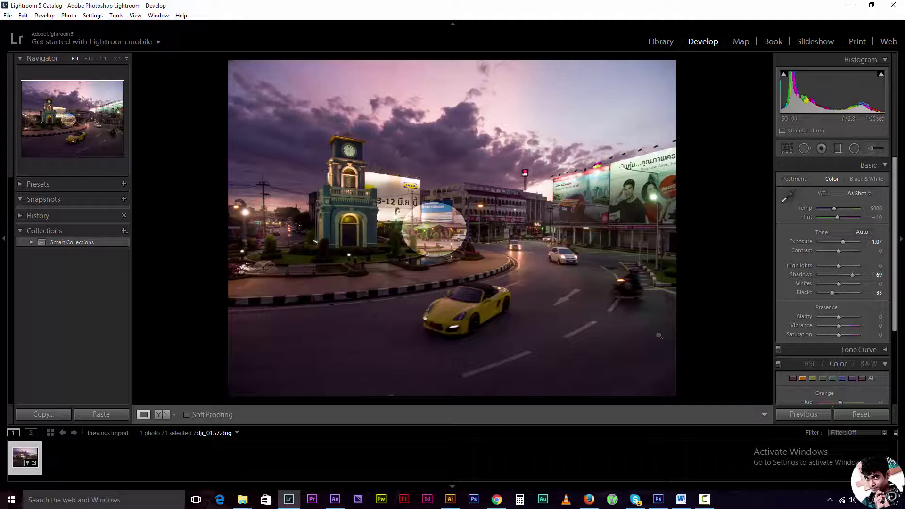
{"action": "key", "text": "ctrl+z"}
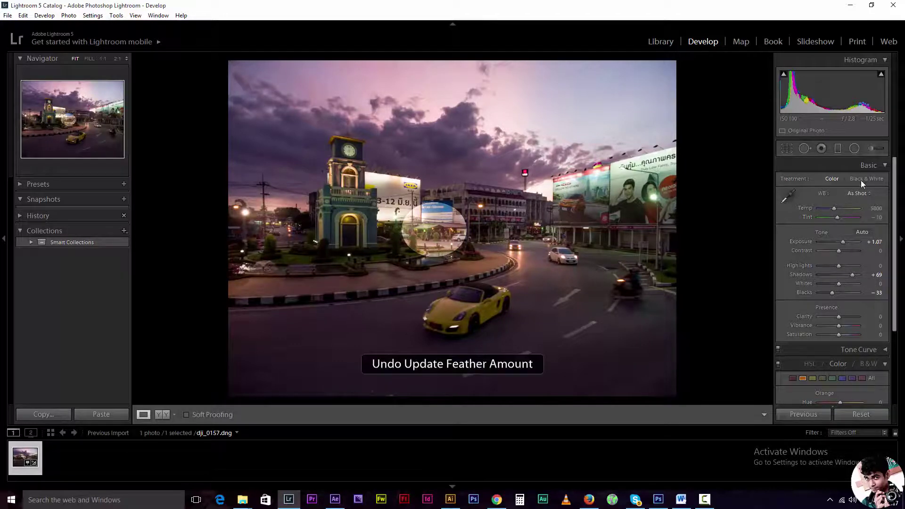
Step: Select the centre radial filter and set its Feather to 69
{"action": "left_click", "coordinate": [851, 150]}
{"action": "left_click_drag", "start_coordinate": [839, 335], "coordinate": [855, 332]}
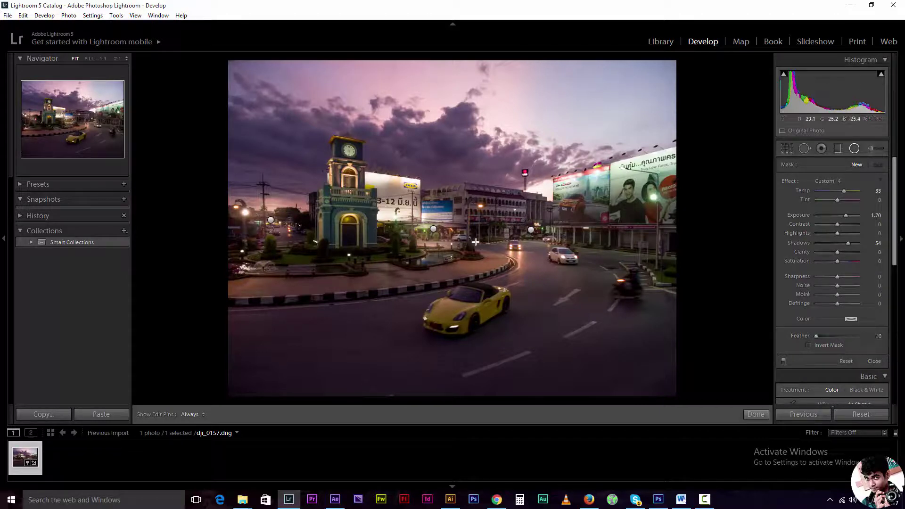
{"action": "left_click", "coordinate": [433, 229]}
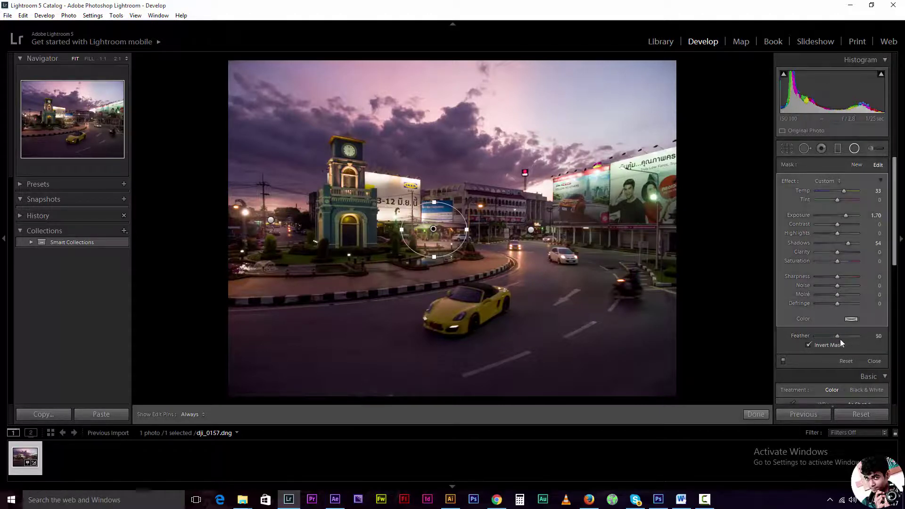
{"action": "mouse_move", "coordinate": [839, 339]}
{"action": "left_mouse_down"}
{"action": "mouse_move", "coordinate": [855, 334]}
{"action": "mouse_move", "coordinate": [830, 335]}
{"action": "mouse_move", "coordinate": [843, 334]}
{"action": "left_mouse_up"}
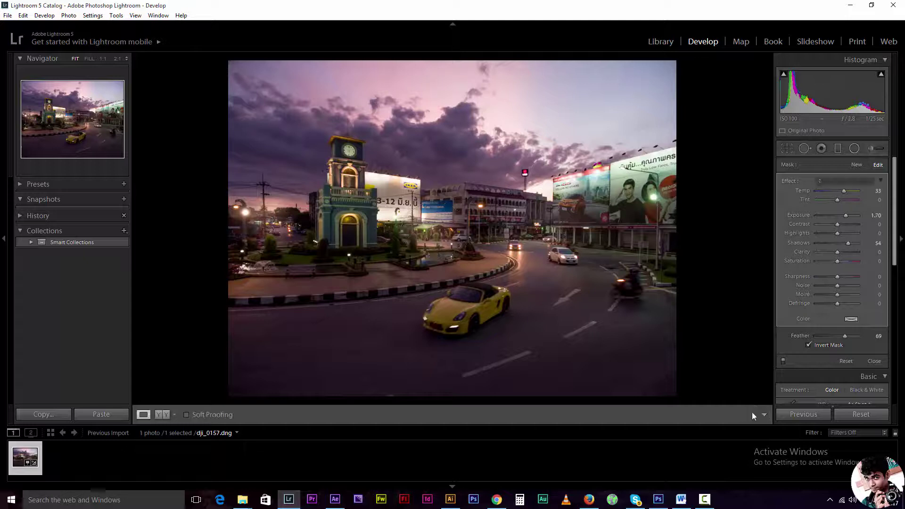
{"action": "left_click", "coordinate": [755, 414]}
{"action": "left_click", "coordinate": [852, 149]}
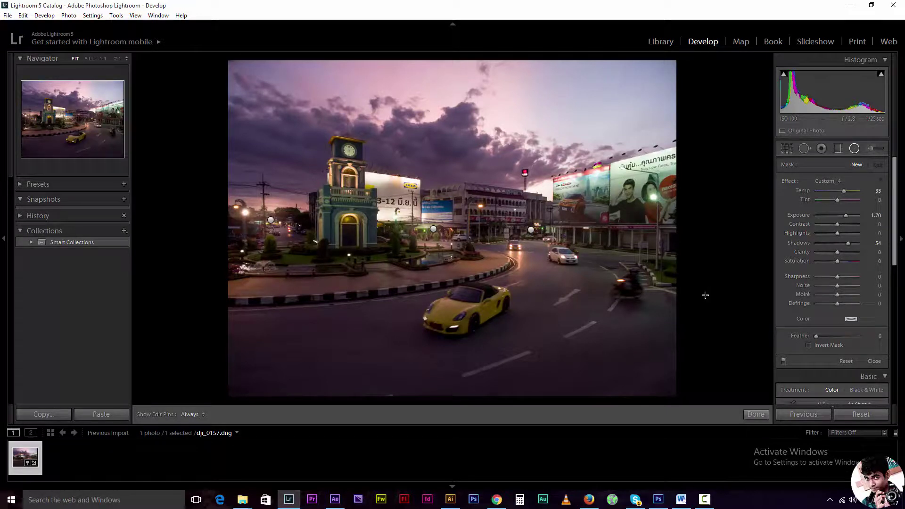
{"action": "left_click", "coordinate": [854, 148]}
{"action": "left_click", "coordinate": [854, 148]}
{"action": "left_click", "coordinate": [531, 230]}
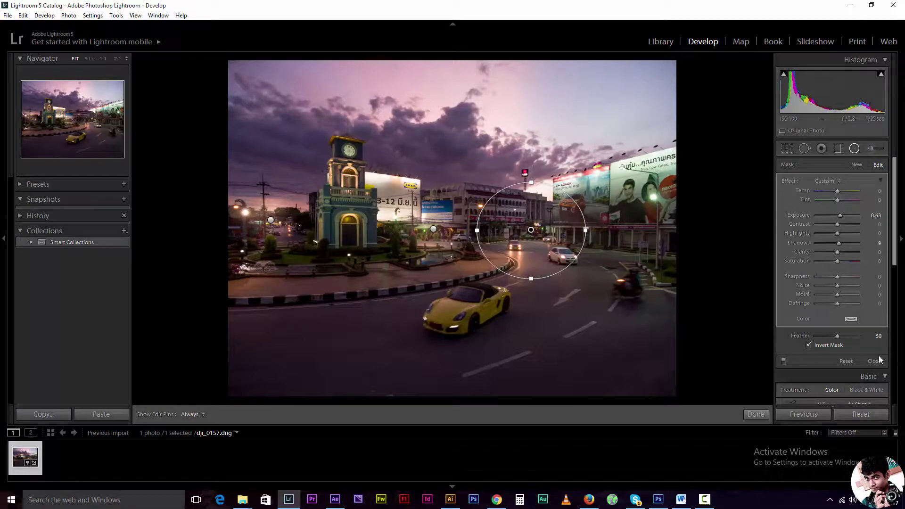
{"action": "left_click", "coordinate": [784, 360]}
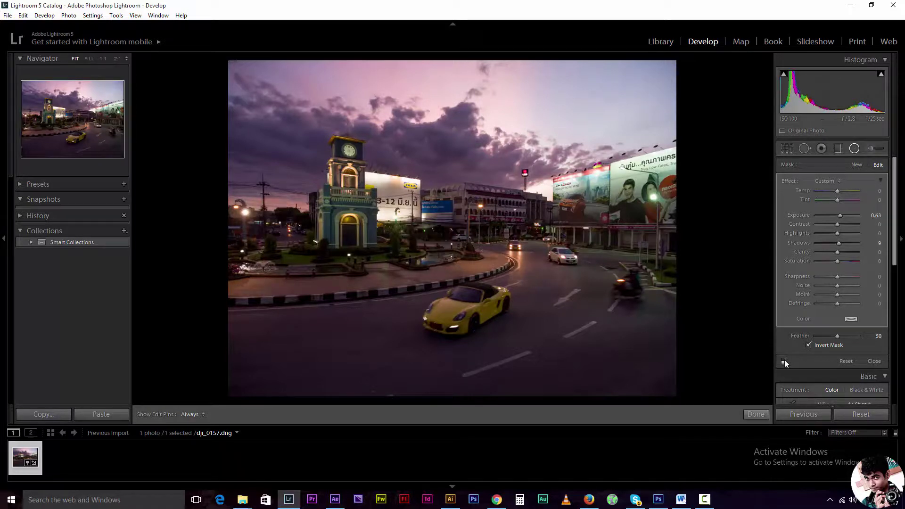
{"action": "left_click", "coordinate": [784, 360]}
{"action": "left_click", "coordinate": [784, 360]}
{"action": "left_click", "coordinate": [785, 360]}
{"action": "left_click", "coordinate": [784, 360]}
{"action": "left_click", "coordinate": [785, 360]}
{"action": "left_click", "coordinate": [873, 361]}
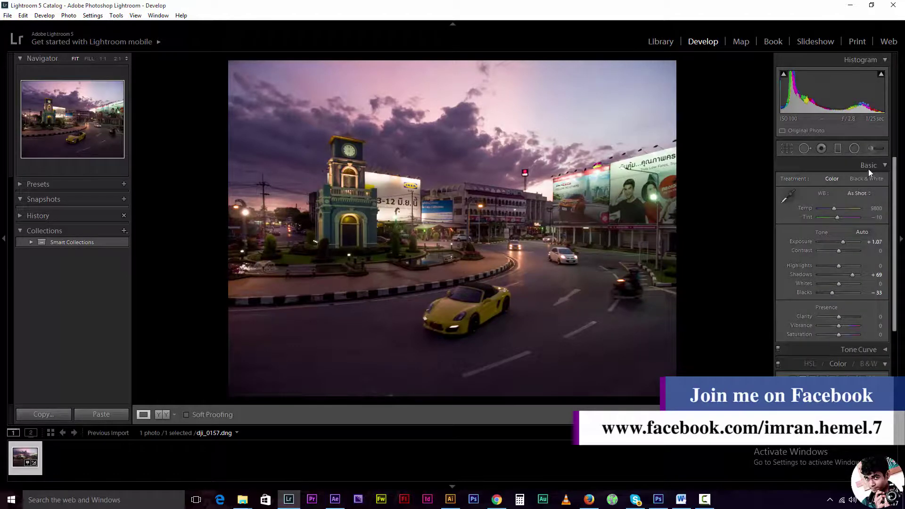
{"action": "left_click", "coordinate": [851, 149]}
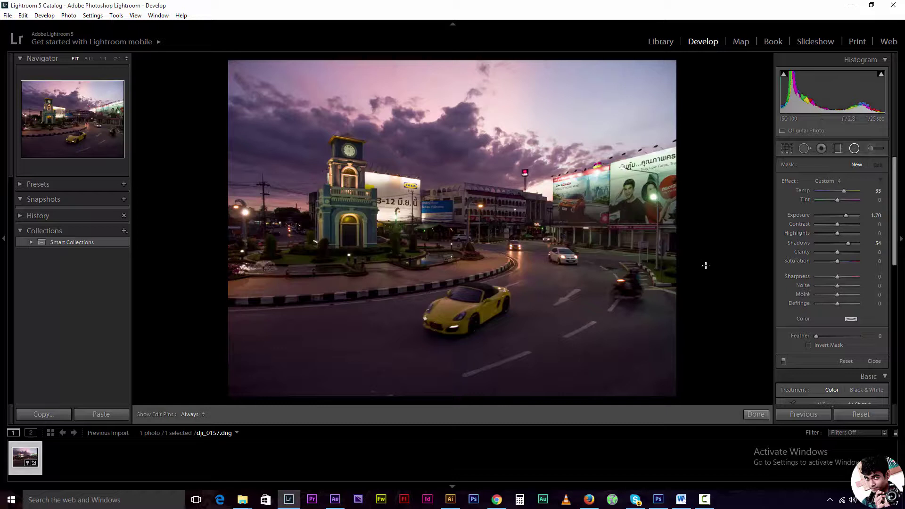
{"action": "key", "text": "ctrl+z"}
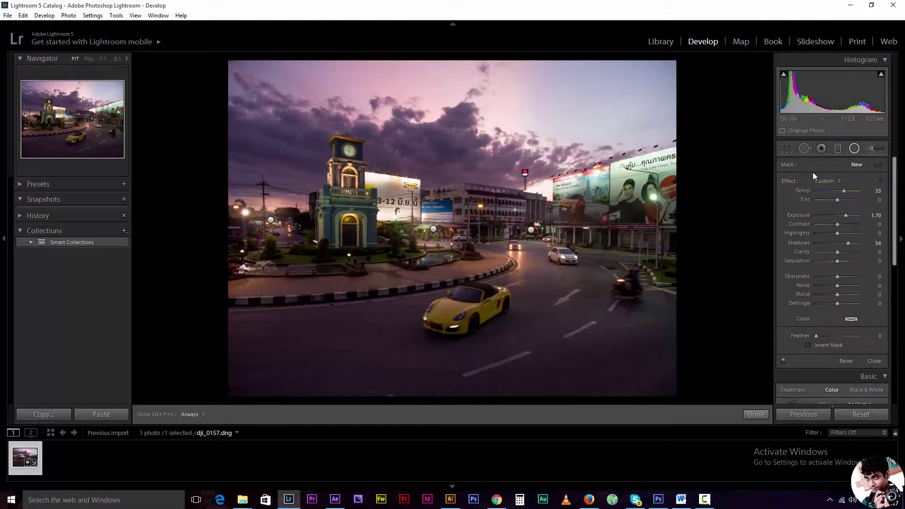
{"action": "left_click", "coordinate": [754, 414]}
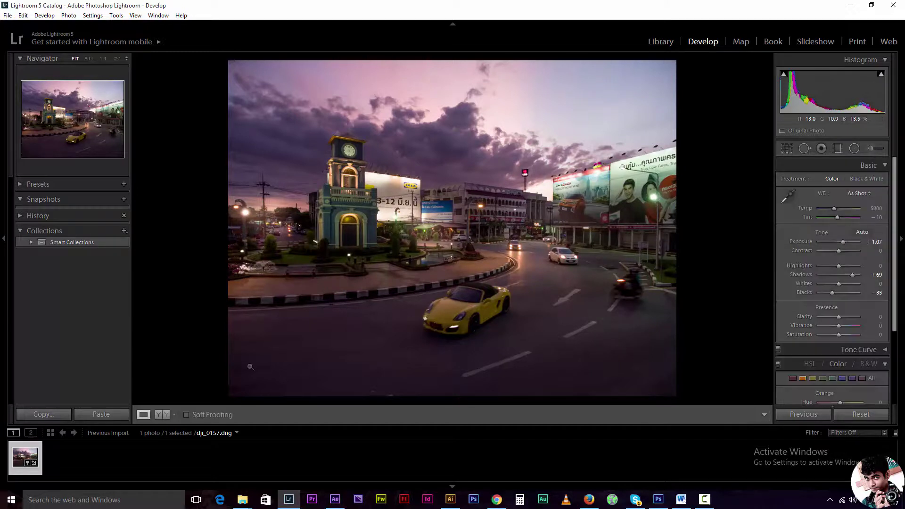
Step: Turn on the side-by-side Before/After view from the toolbar
{"action": "left_click", "coordinate": [161, 417]}
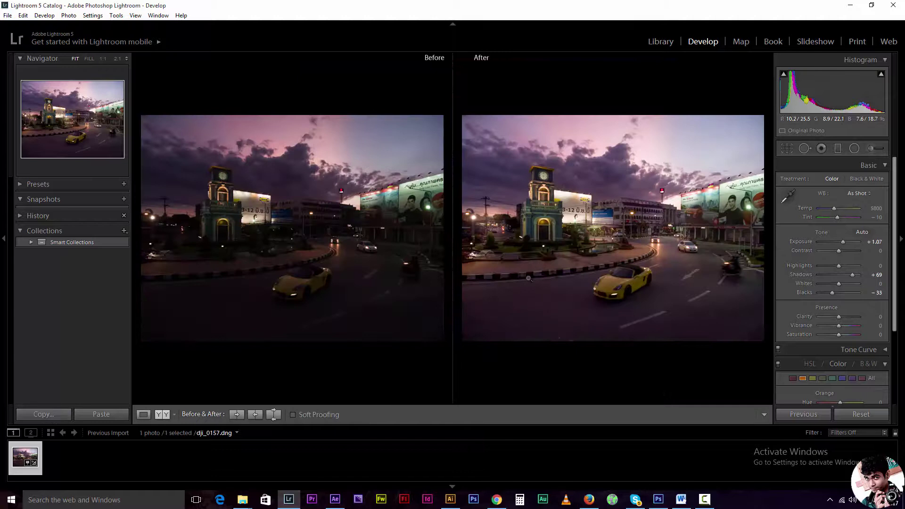